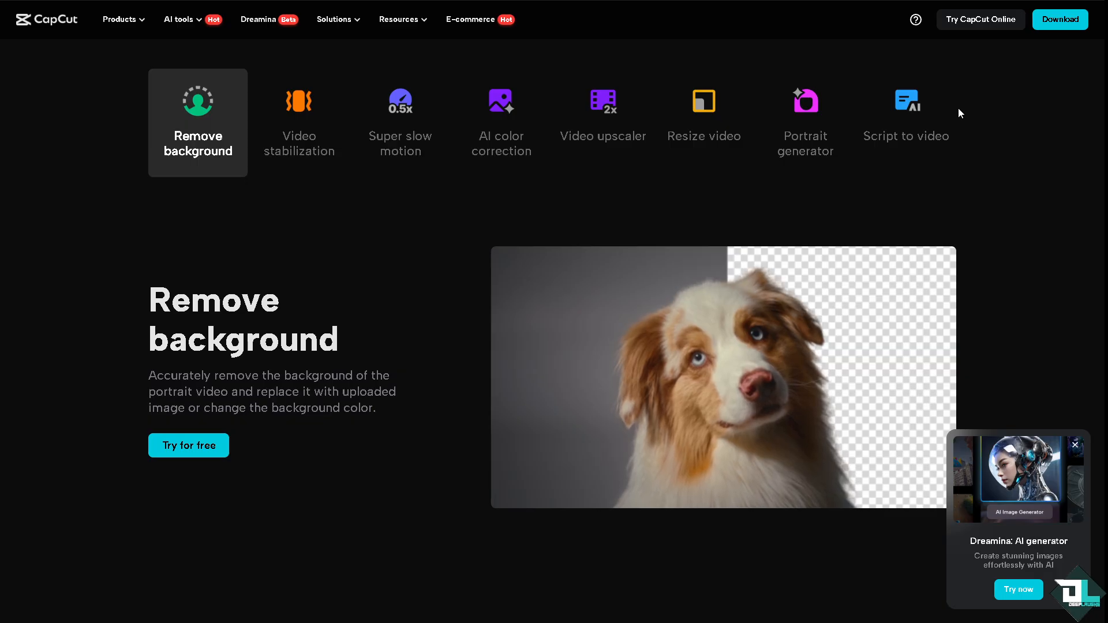
Open the CapCut online editor and look through the promotional slides in the welcome window.
click(958, 23)
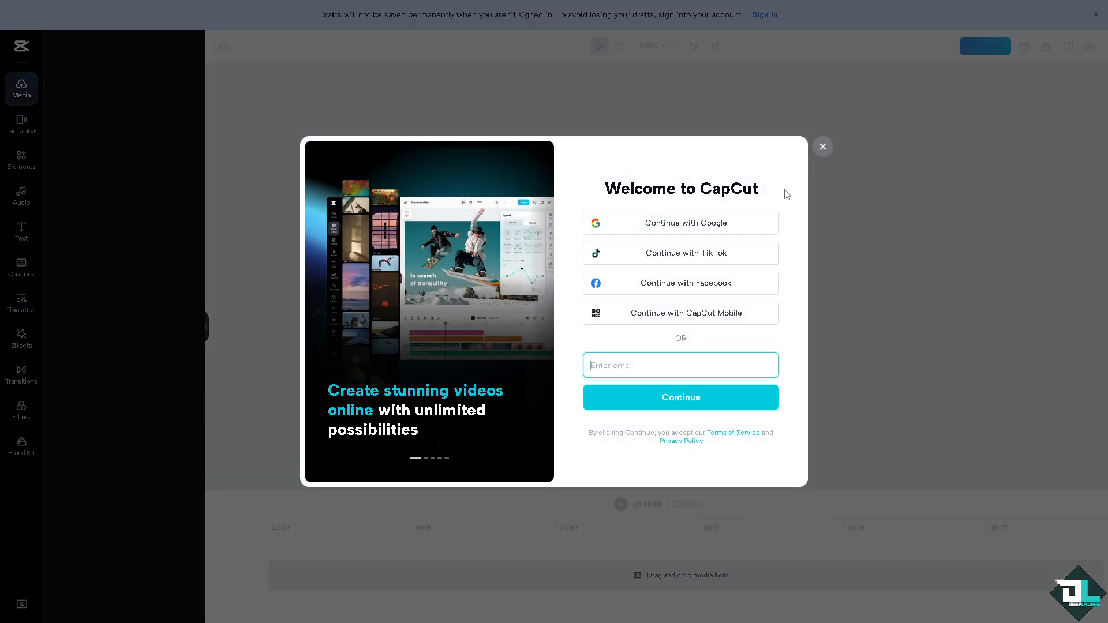
click(539, 316)
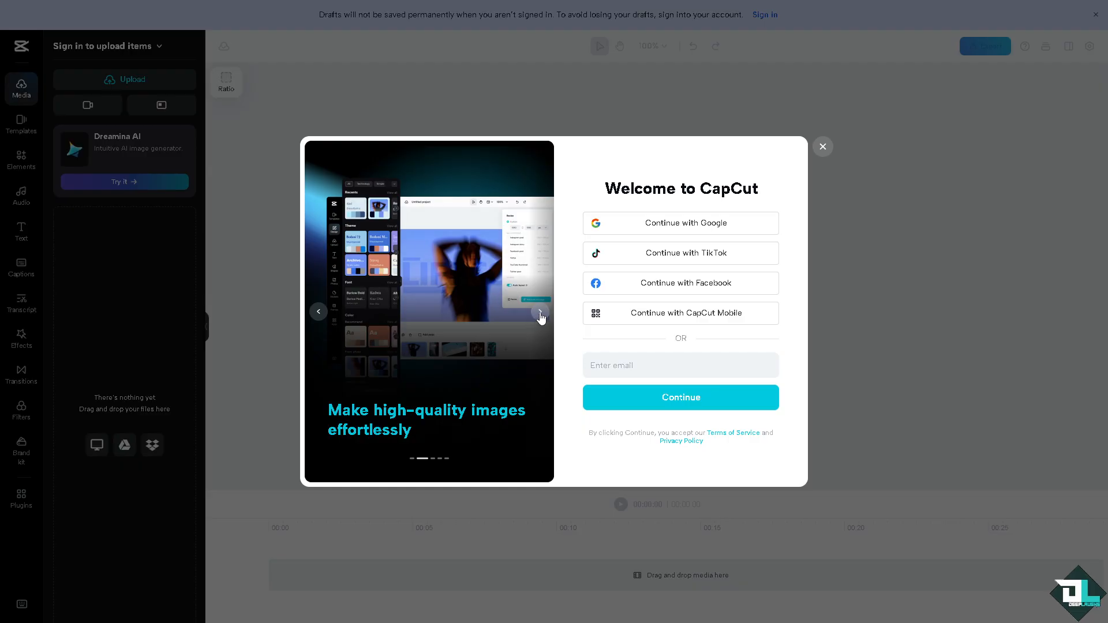
click(540, 318)
click(540, 318)
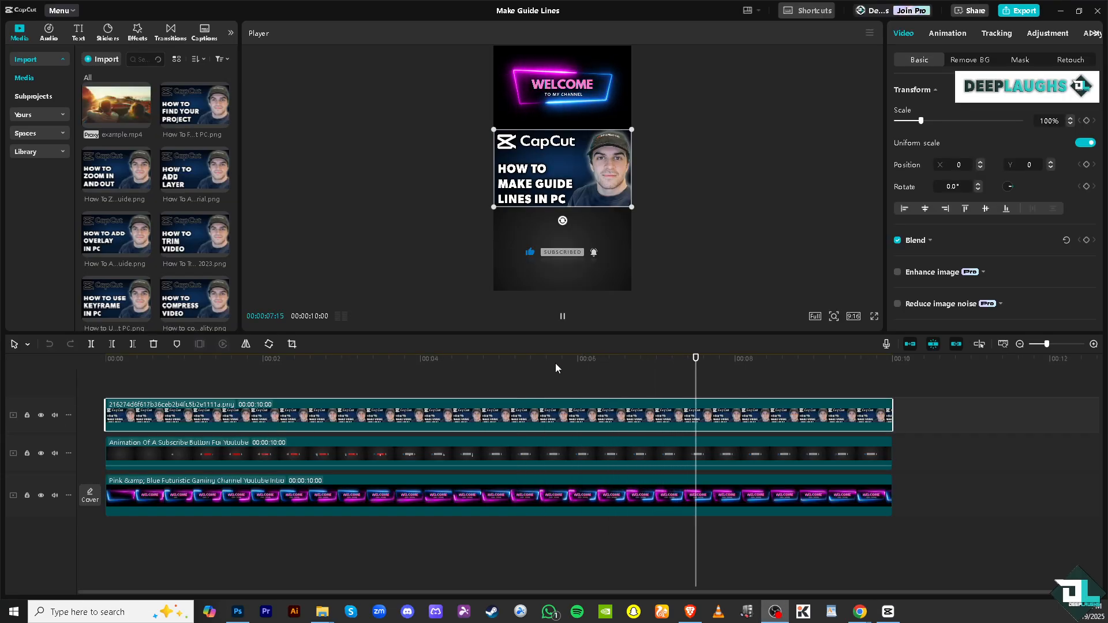
Search the stock library for "green screen blank" and place the plain white image on a new top track at the timeline start.
click(565, 317)
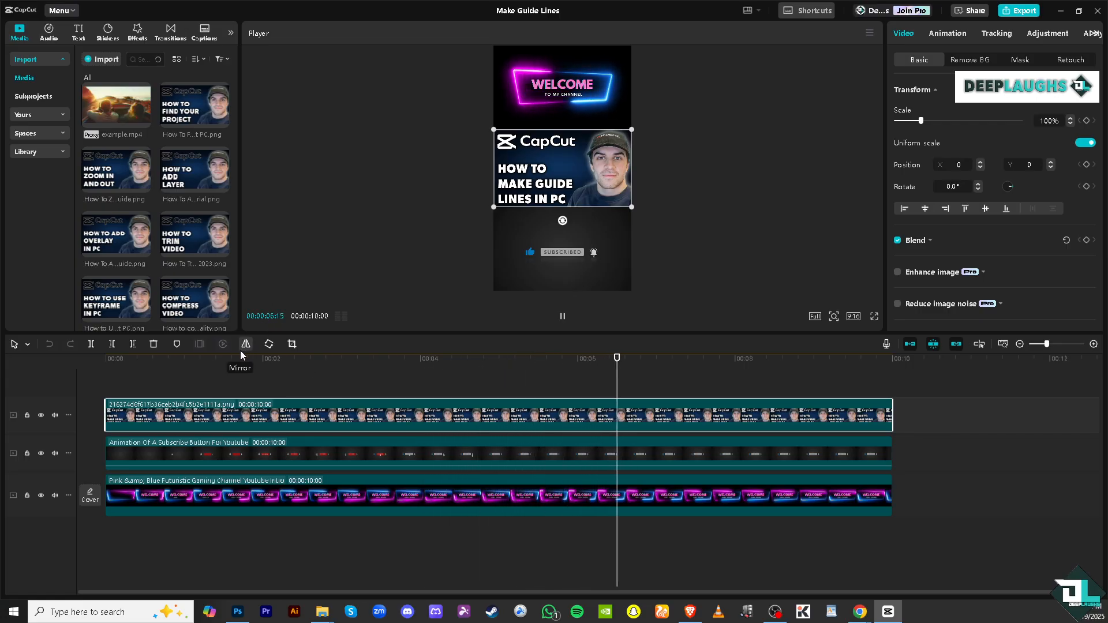
click(58, 151)
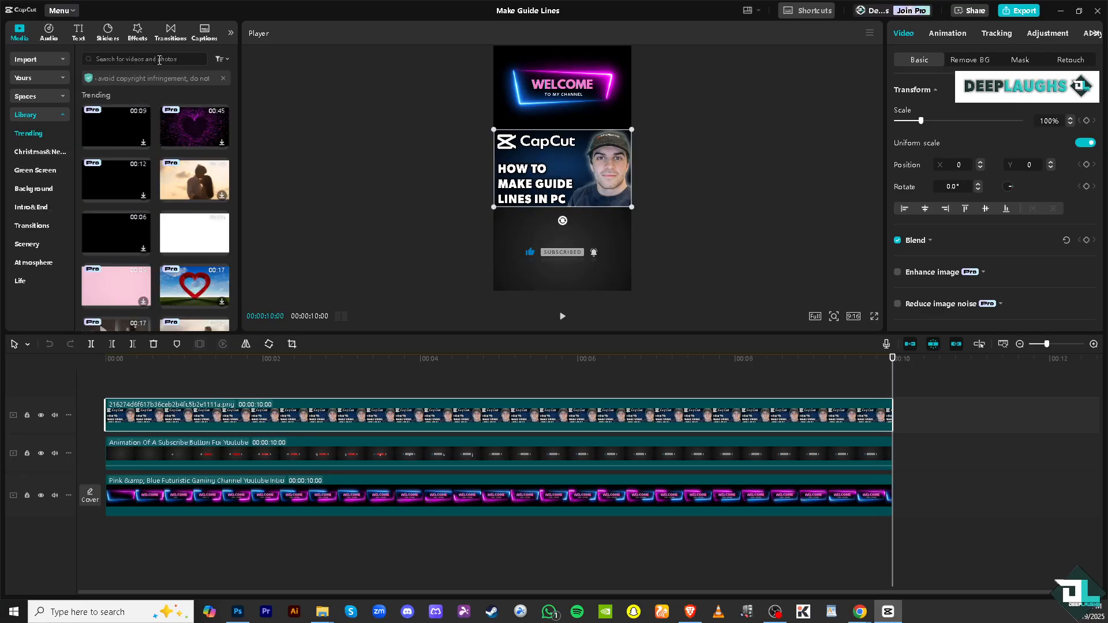
click(165, 58)
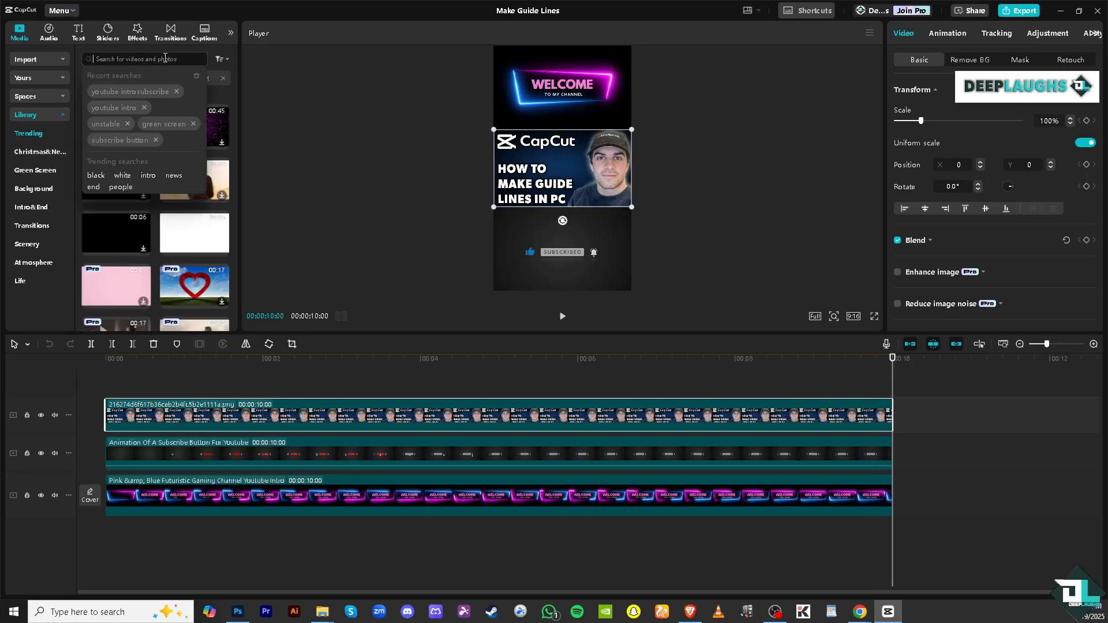
text(gre)
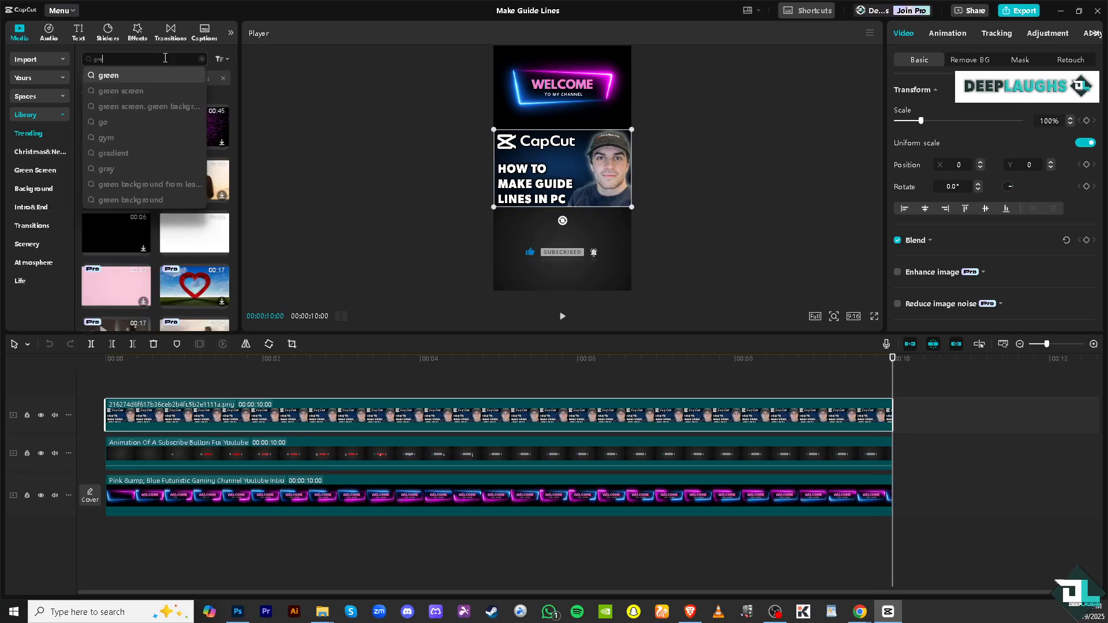
text(en scree)
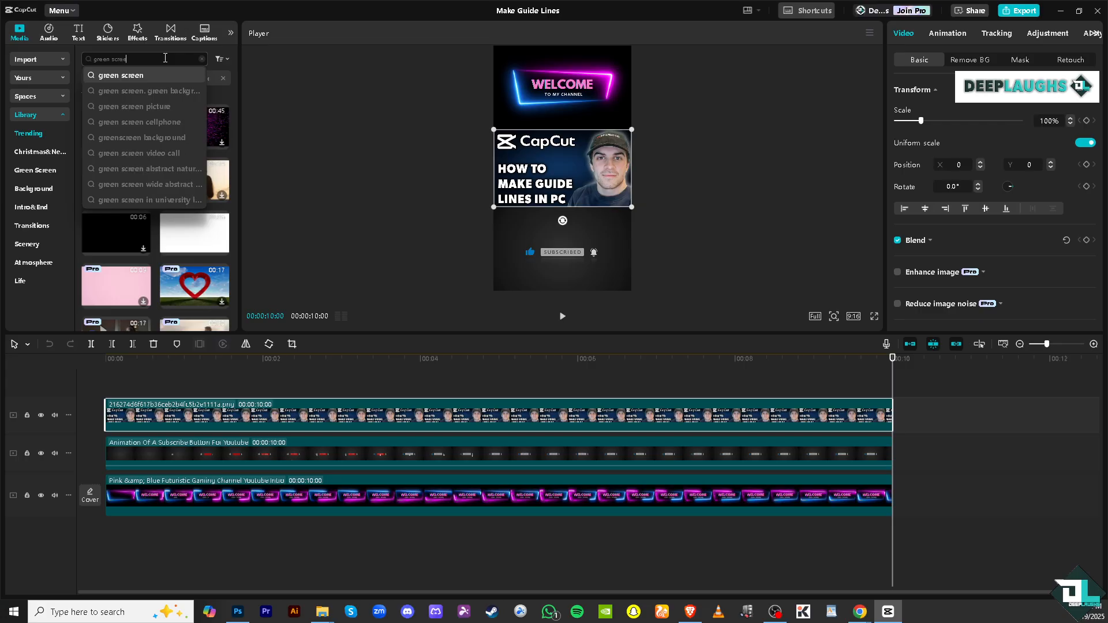
text(n bla)
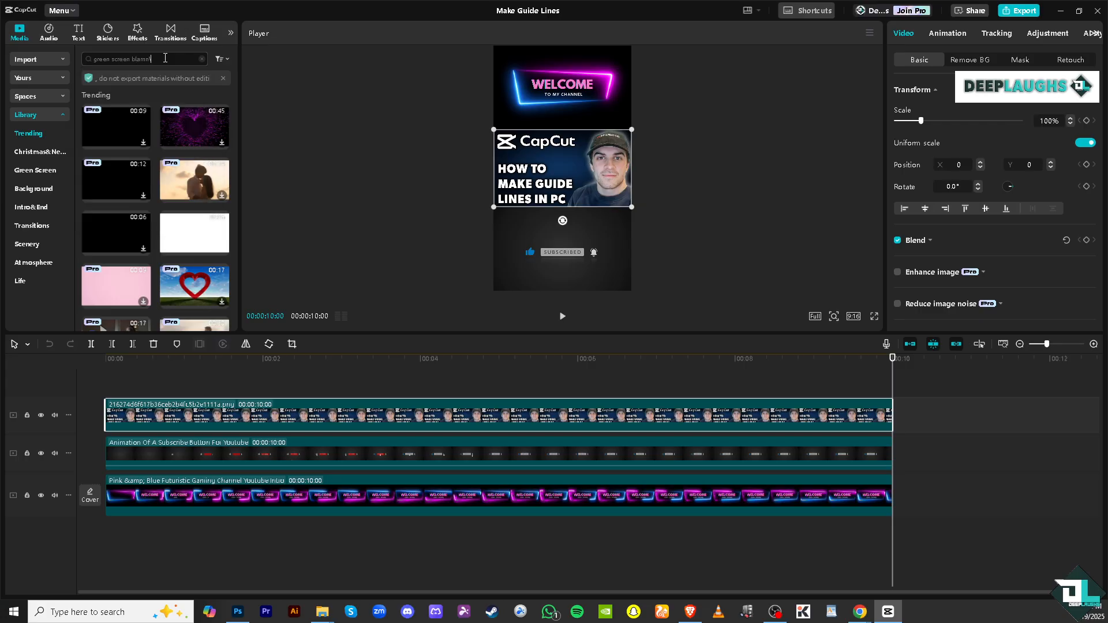
text(nk)
key(Return)
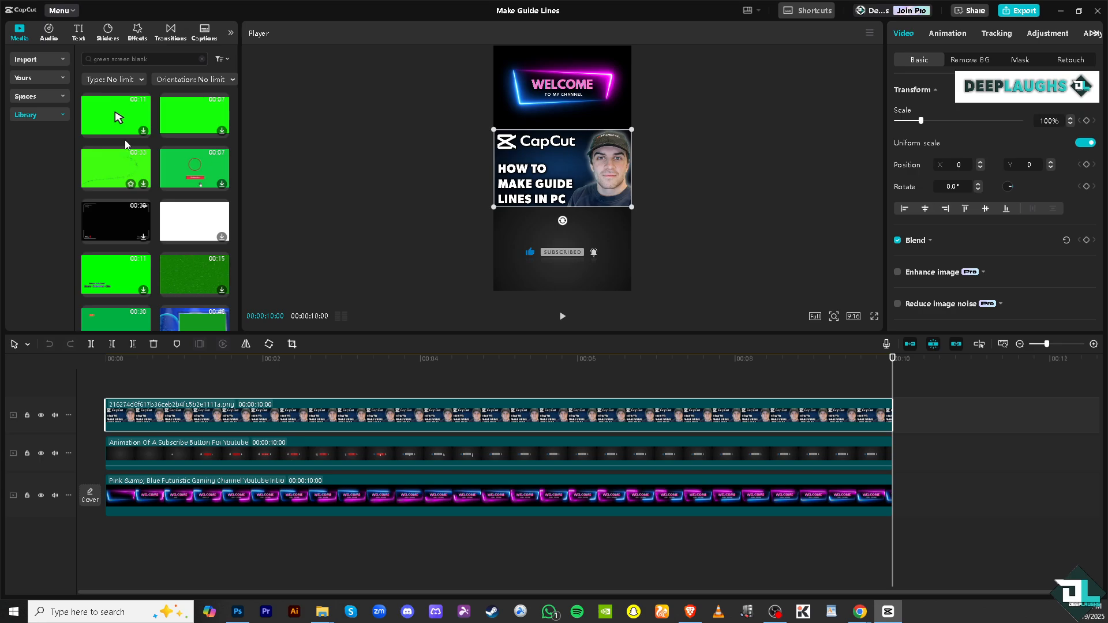
scroll(145, 237, down, 2)
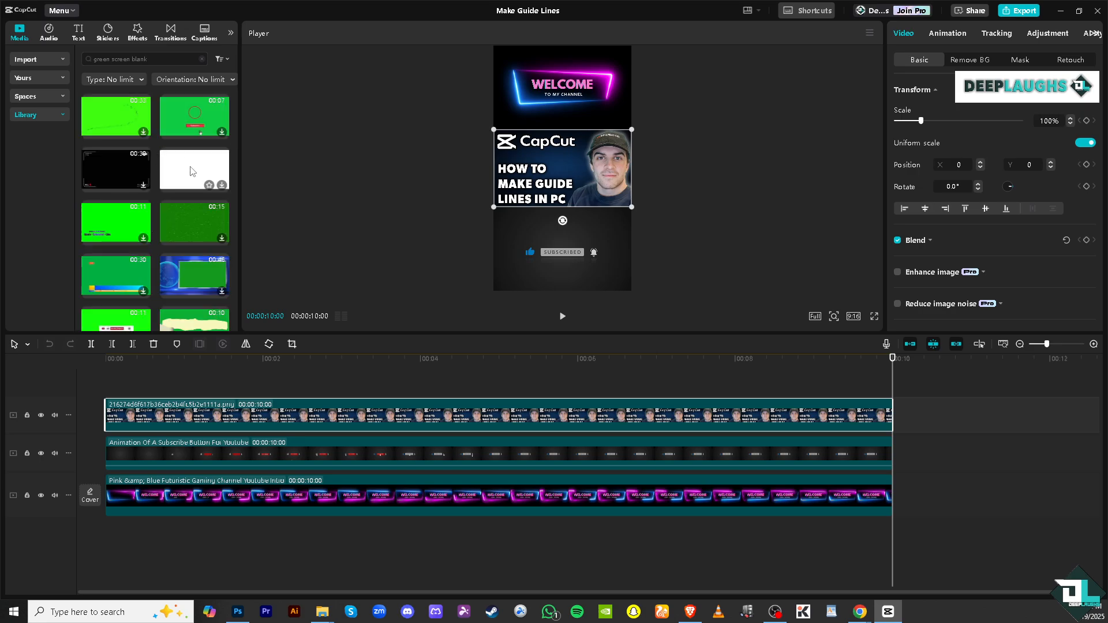
drag(193, 172, 108, 388)
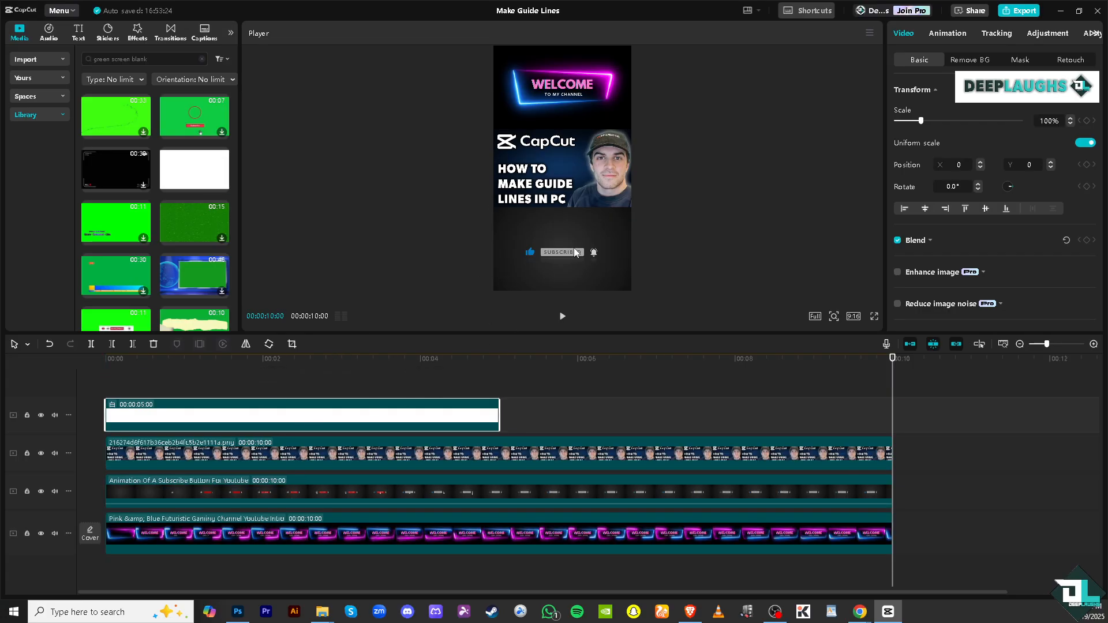
Mask the white clip with a rectangle about 4 wide and 533 high, positioned at about X -101, Y -6, as a vertical guide line.
click(562, 316)
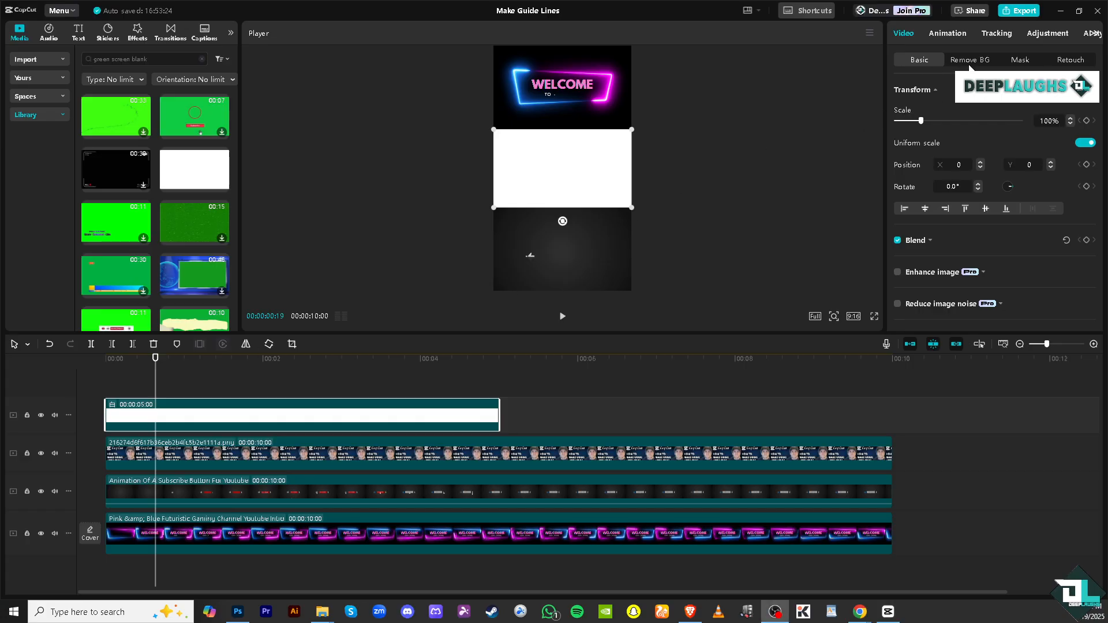
click(1017, 62)
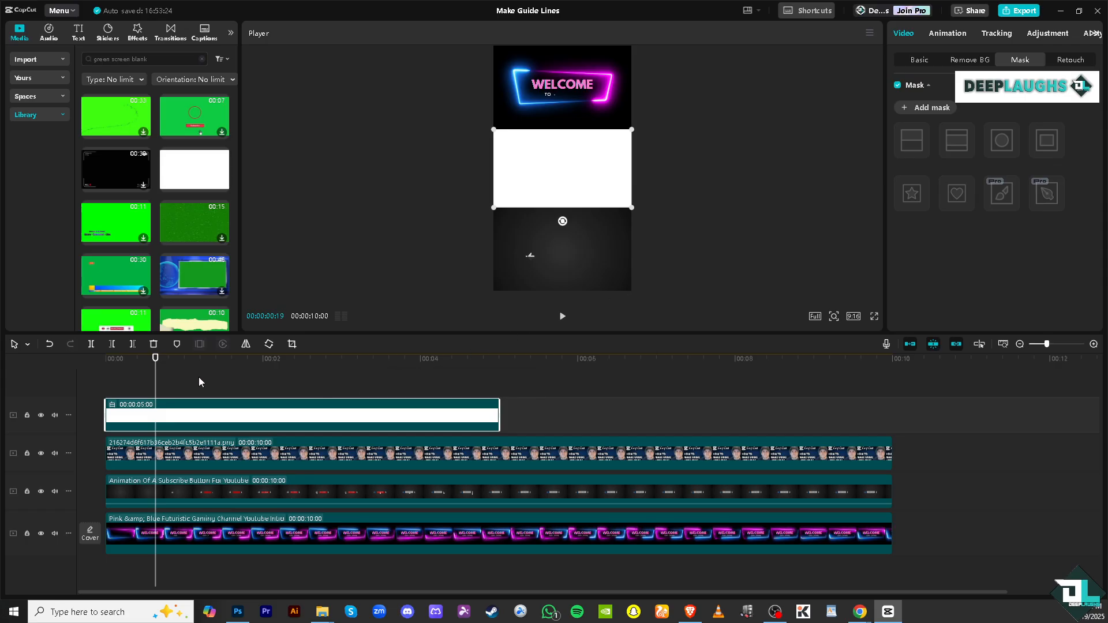
click(929, 110)
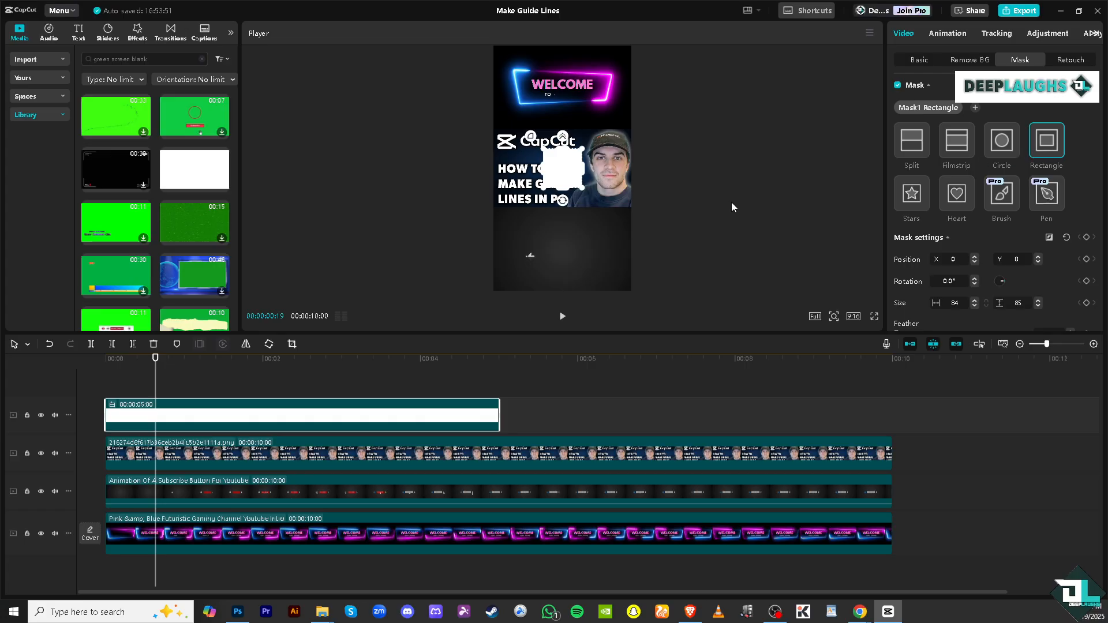
drag(585, 174, 549, 291)
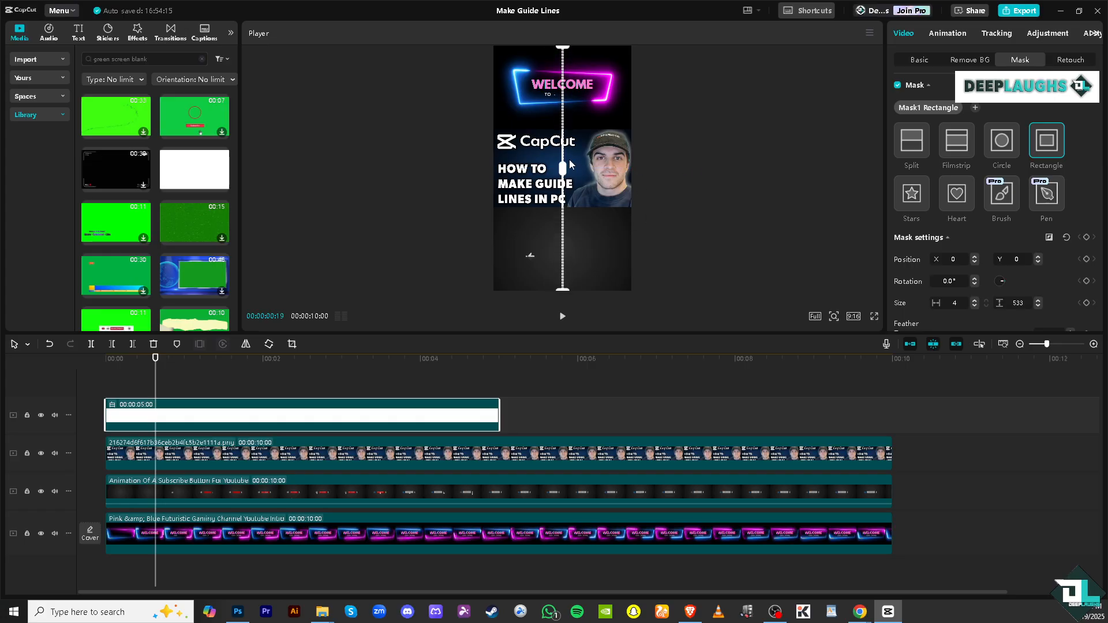
drag(564, 164, 516, 160)
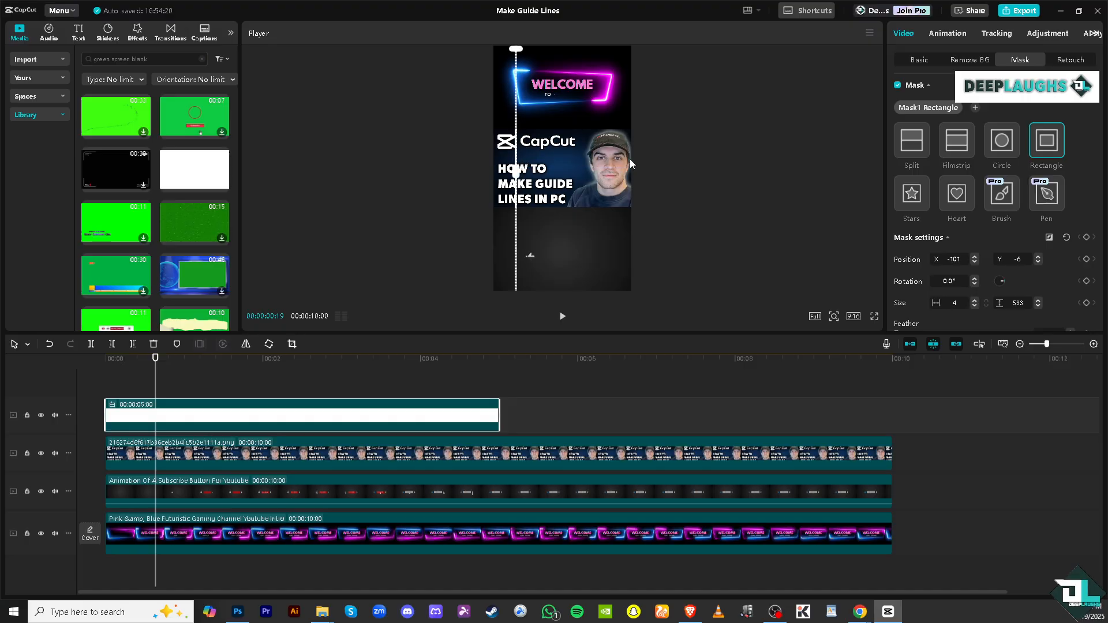
Search the stock library for "black s" and place the plain black image on a new top track at the timeline start.
triple_click(156, 57)
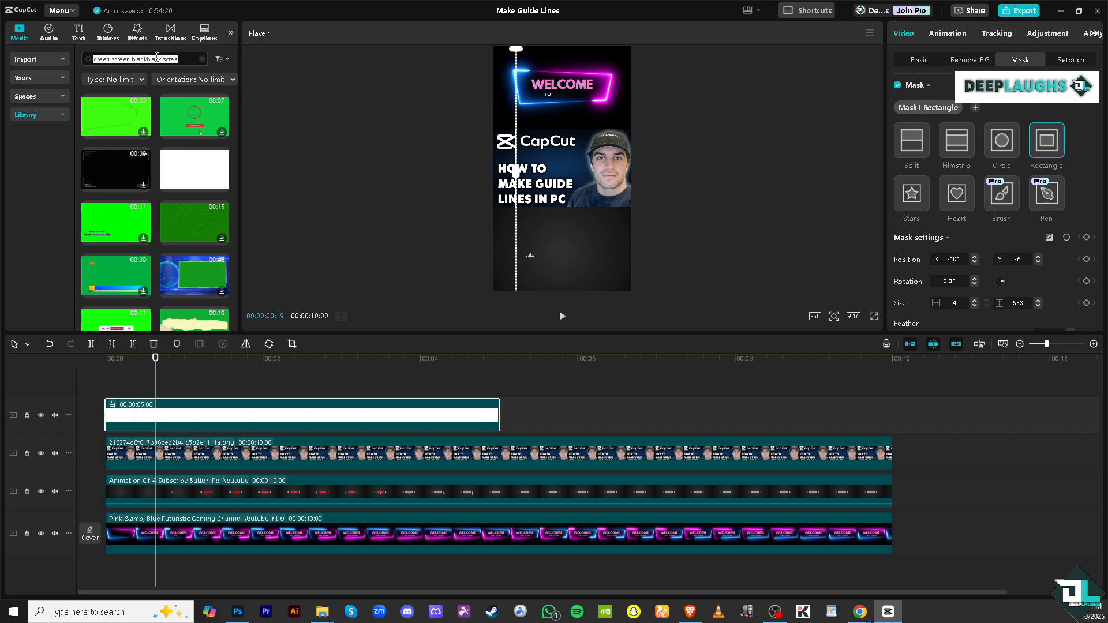
text(black s)
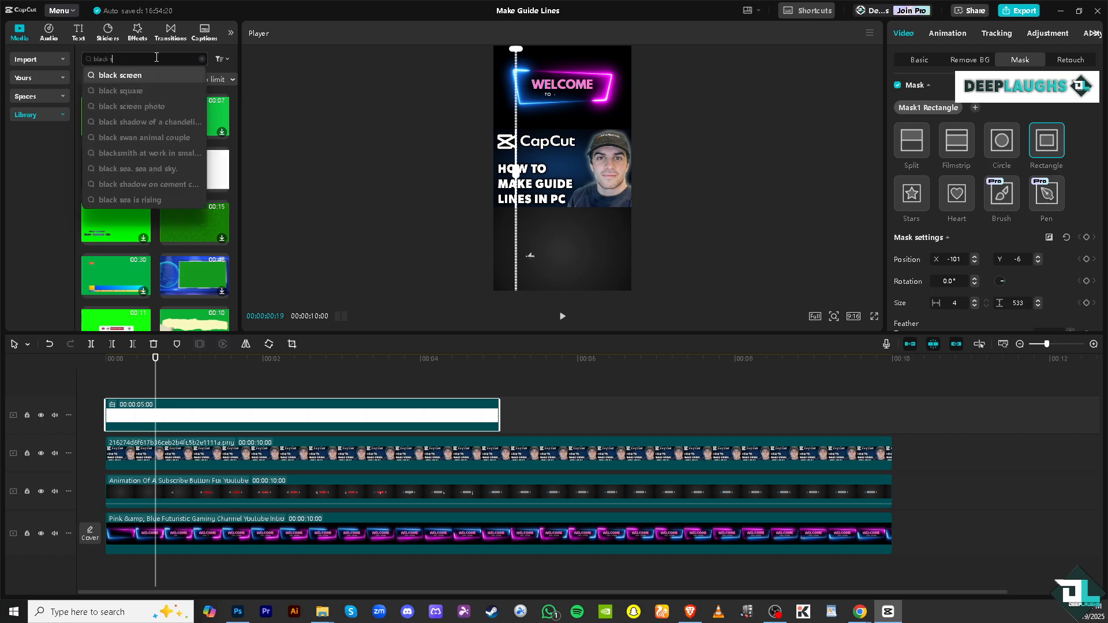
key(Return)
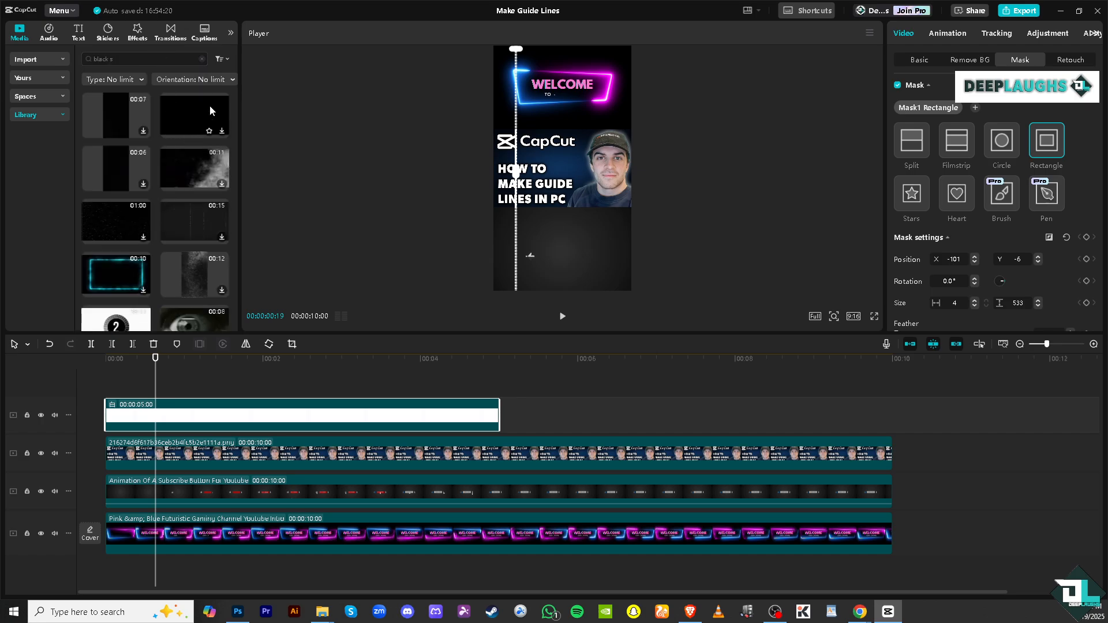
drag(191, 123, 107, 389)
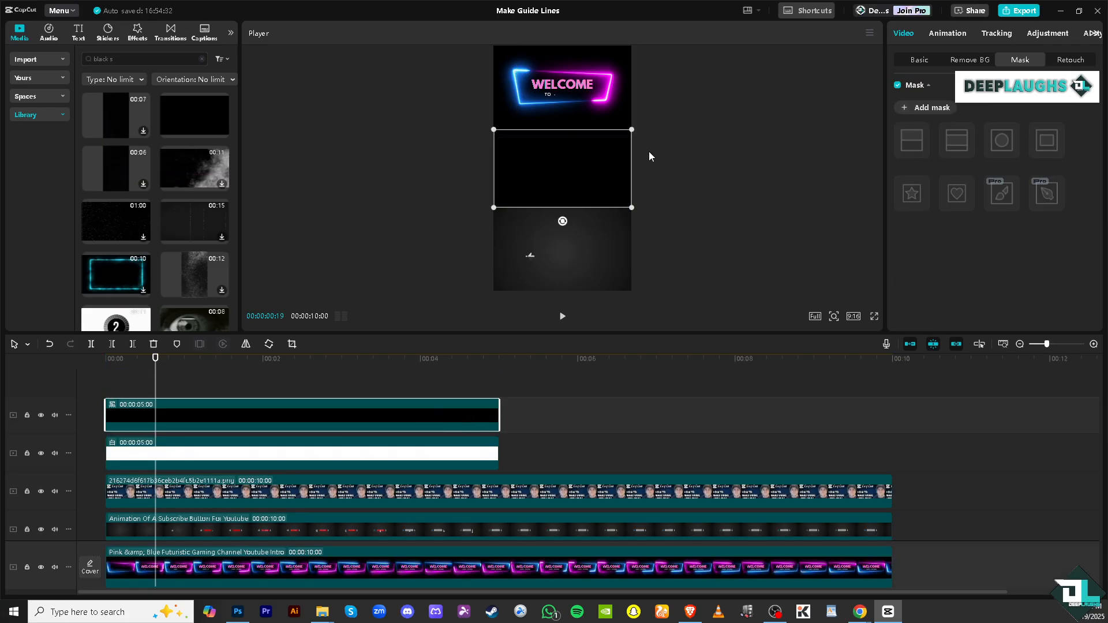
Mask the black clip with a rectangle about 9 wide and 200 high, positioned at about X -9, Y -8, as a second vertical line.
click(947, 114)
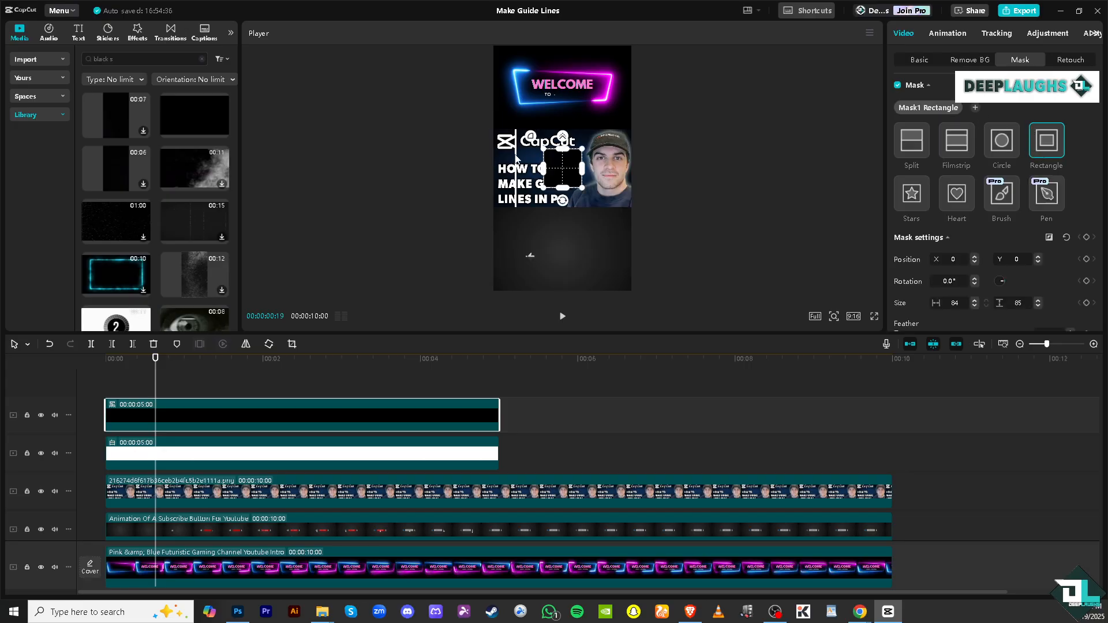
drag(546, 169, 563, 132)
drag(564, 172, 562, 128)
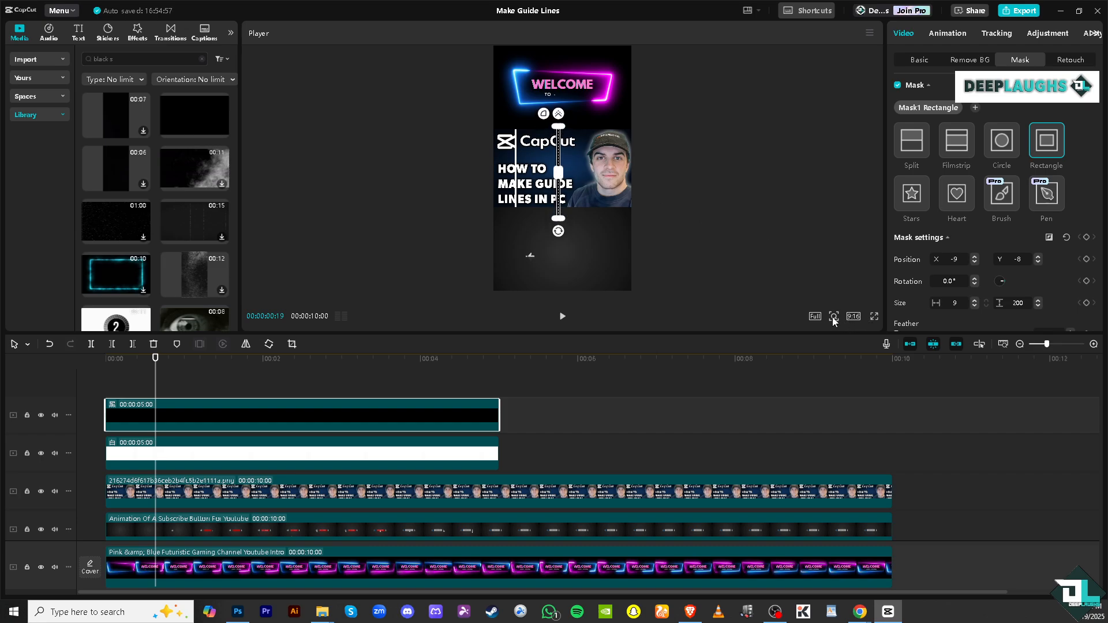
Check the lines in the full-screen preview and shorten the black line's mask to a height of about 173.
click(875, 317)
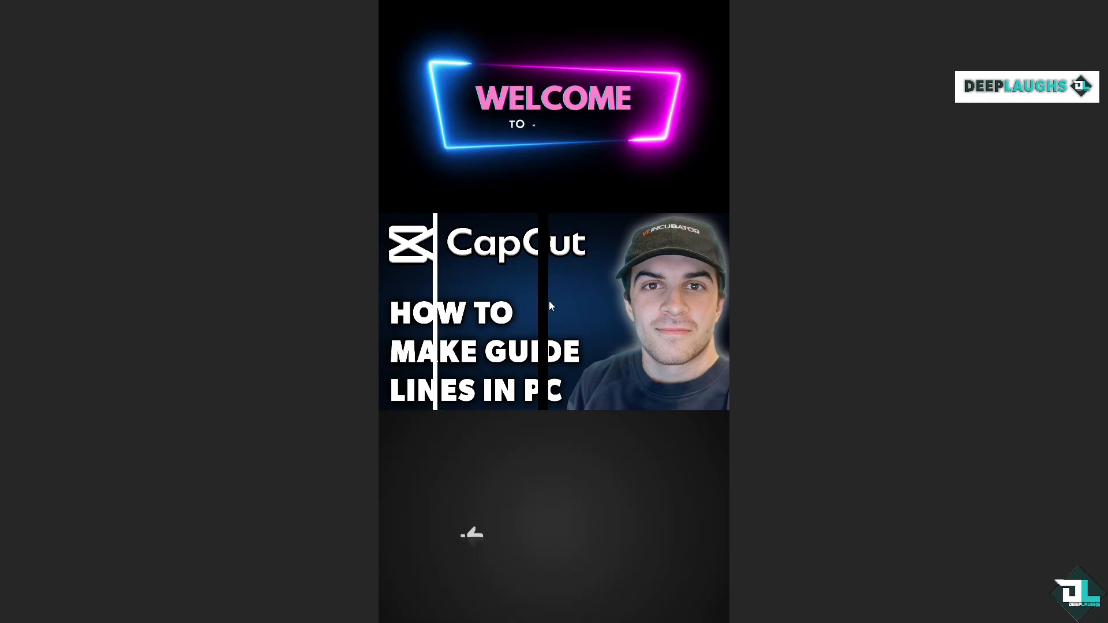
mouse_move(640, 549)
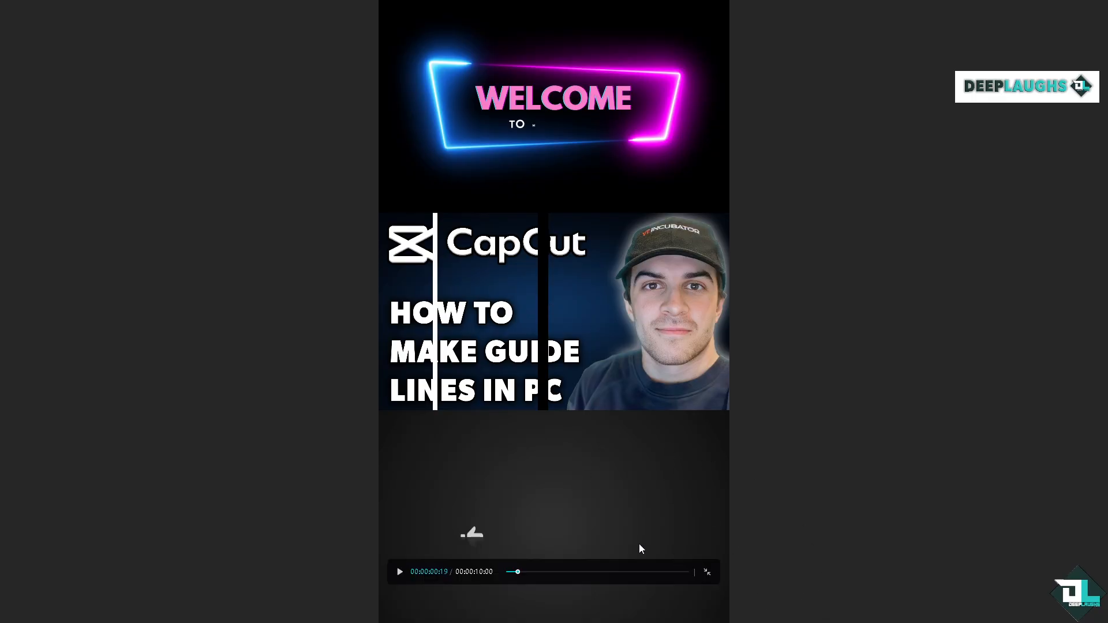
click(707, 573)
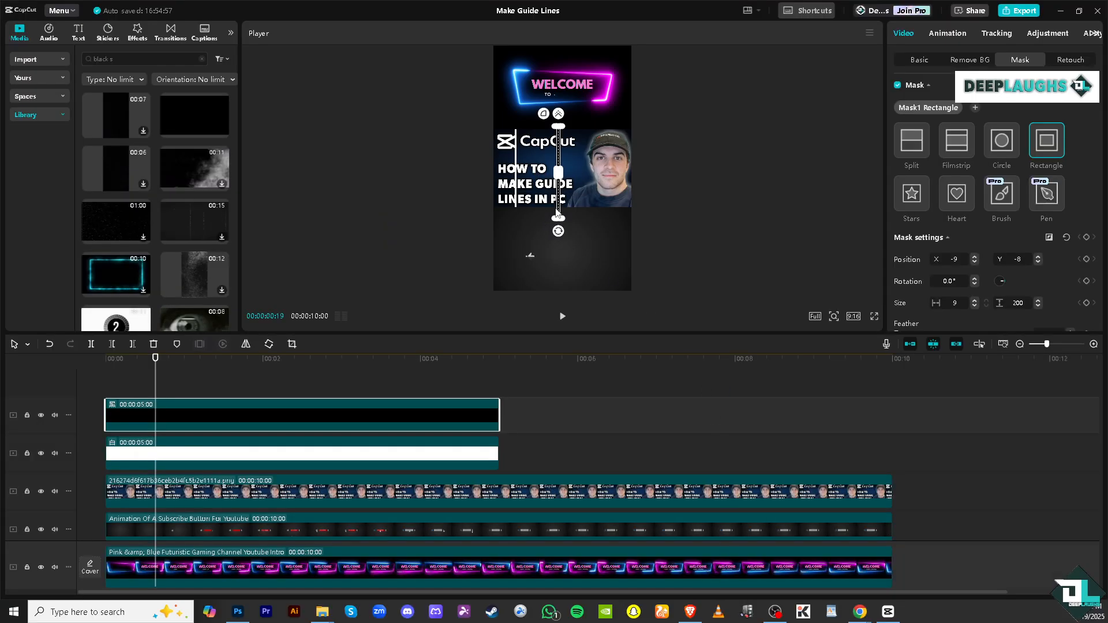
drag(558, 216, 558, 206)
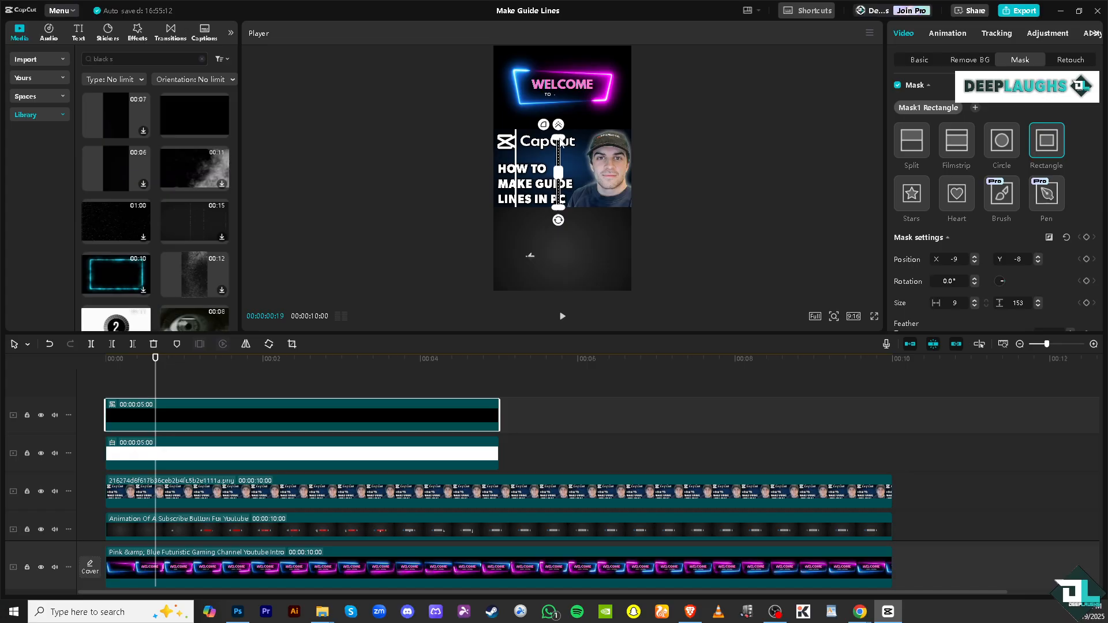
drag(560, 141, 559, 136)
Search the stock library for "green screen" and place the first green clip on a new top track at the timeline start.
scroll(170, 150, down, 1)
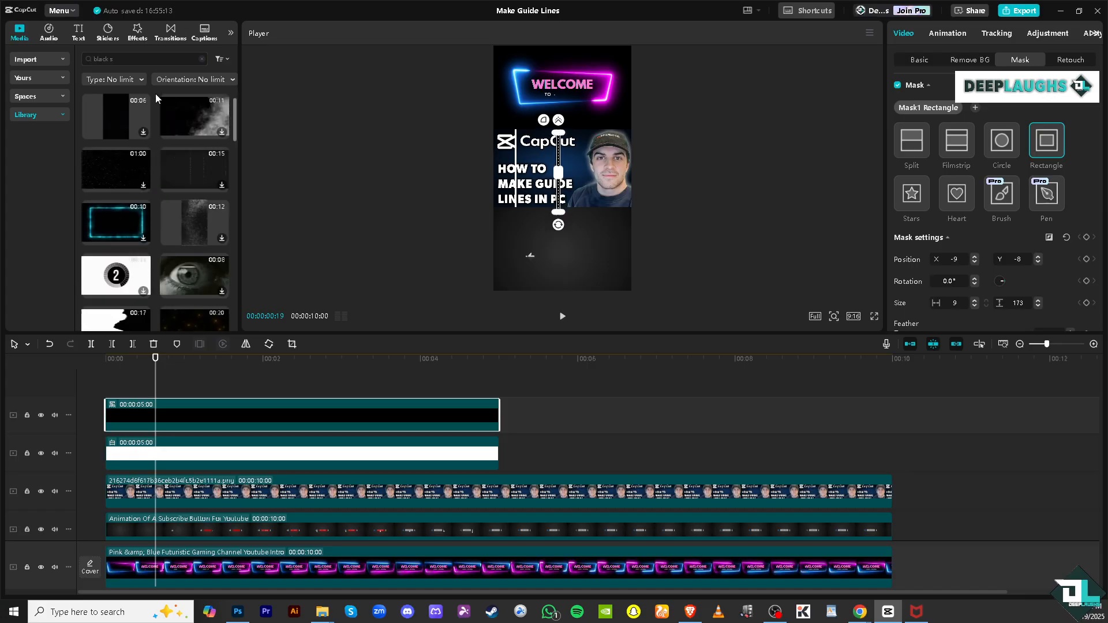
click(144, 62)
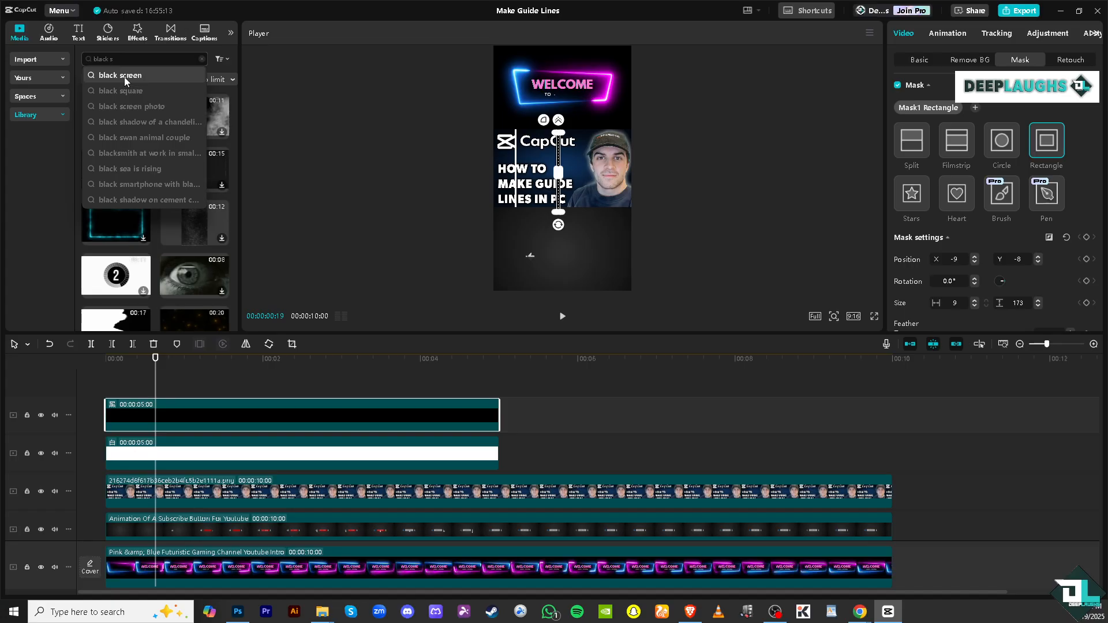
key(ctrl+a)
text(green)
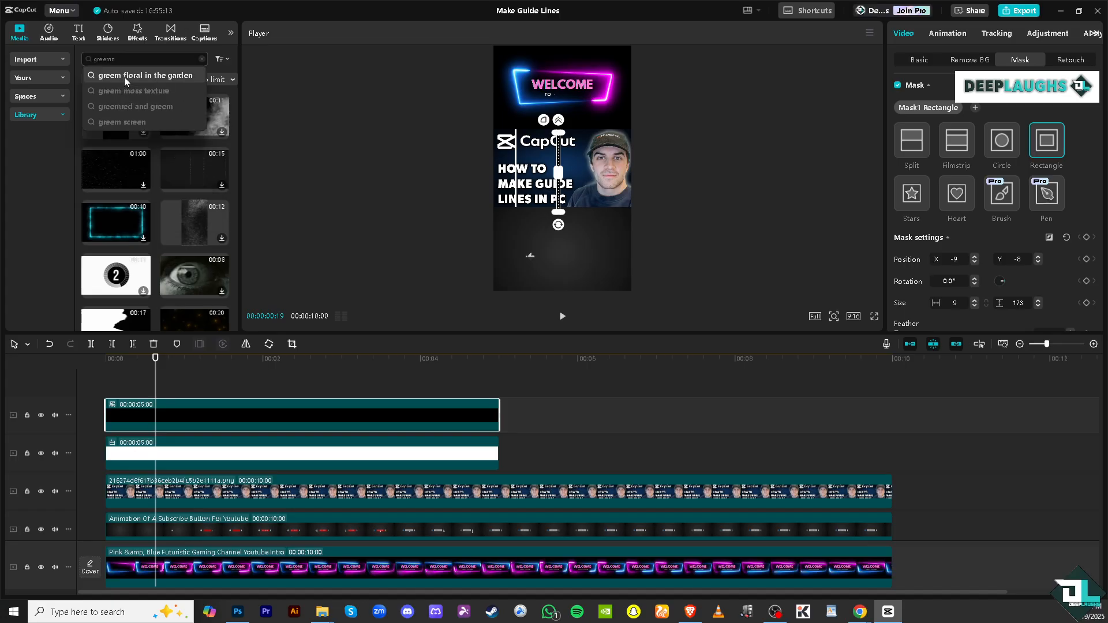
text( screen)
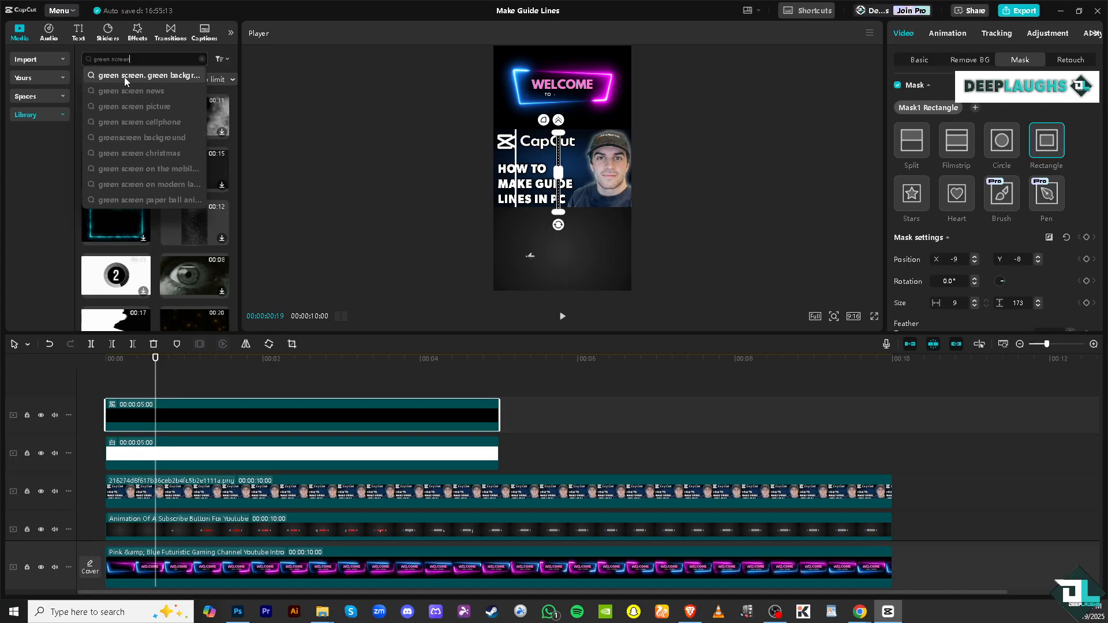
key(Return)
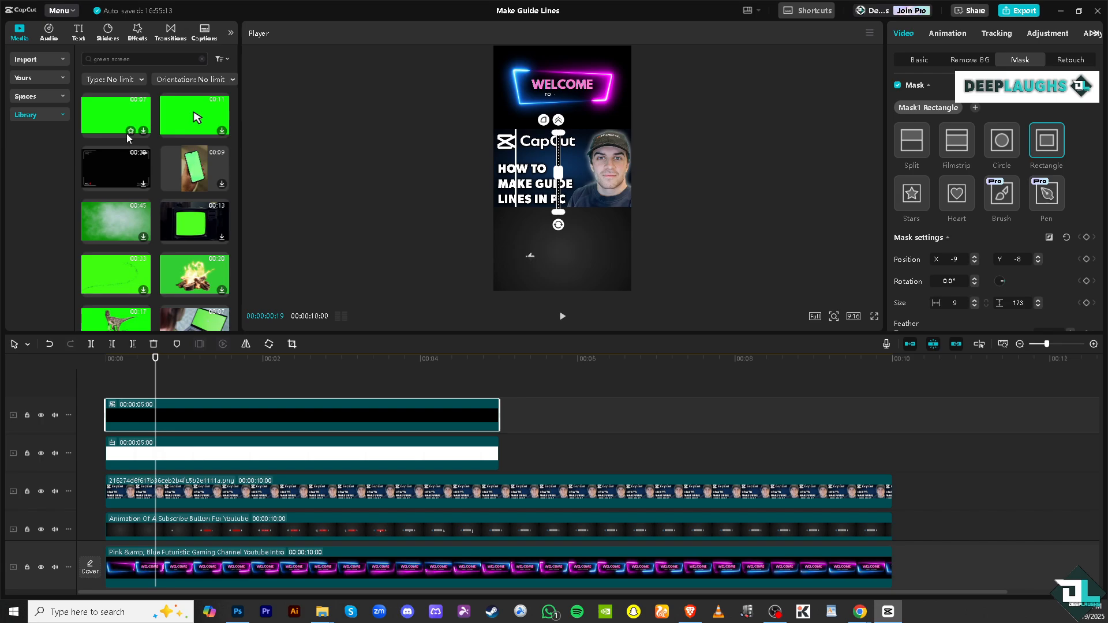
drag(105, 127, 516, 457)
drag(402, 402, 404, 386)
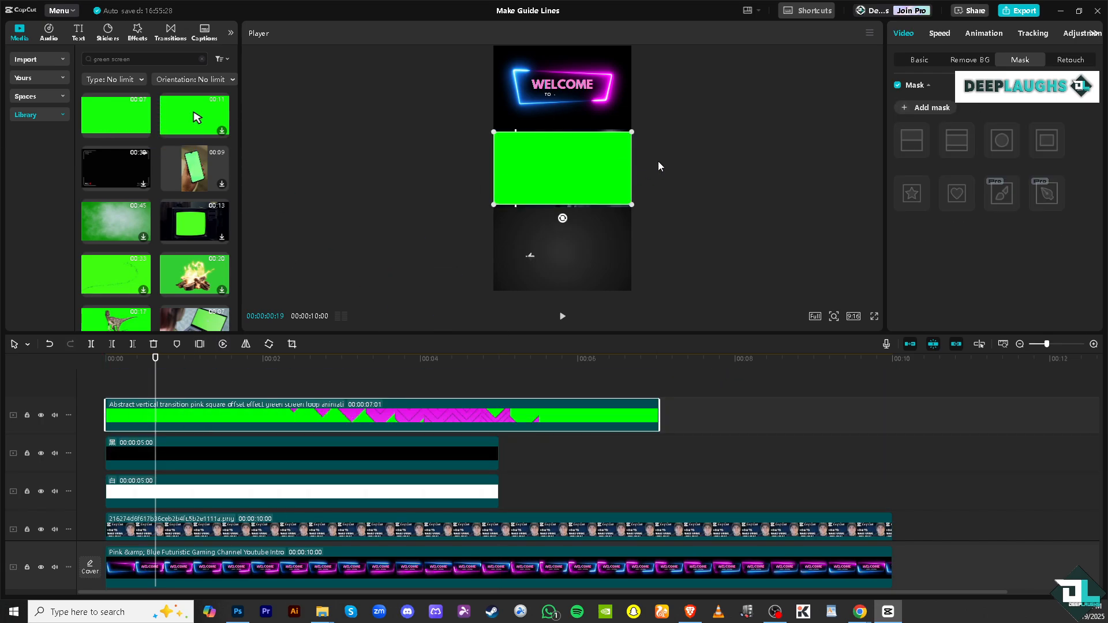
Mask the green clip with a rectangle about 1 wide and 1277 high at about X 676, Y -51, and check it full screen.
click(927, 107)
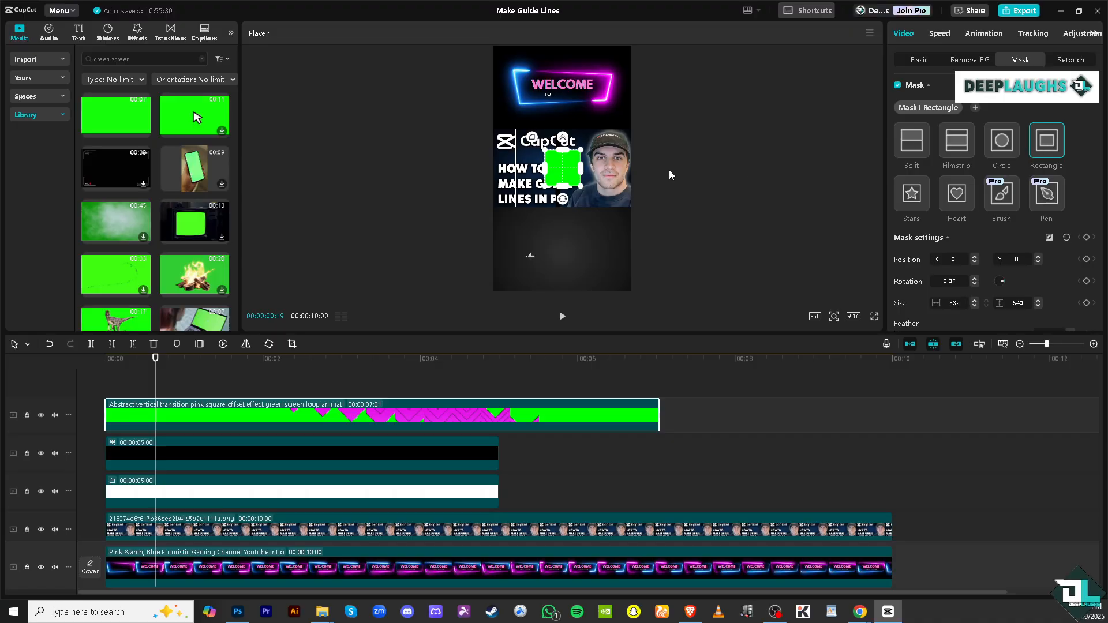
drag(581, 170, 614, 132)
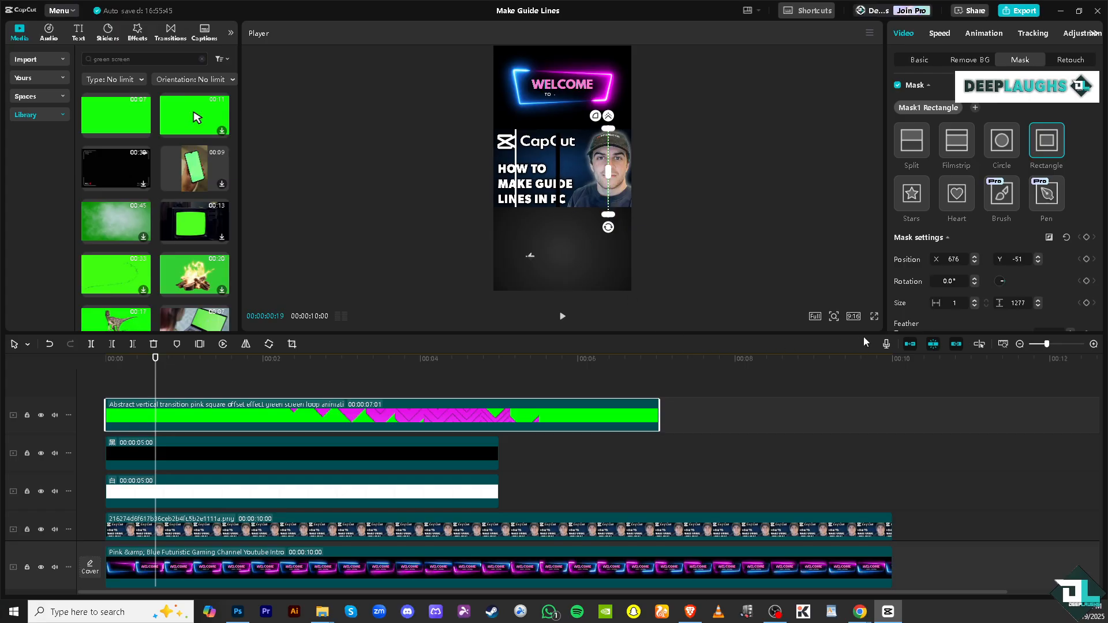
click(873, 318)
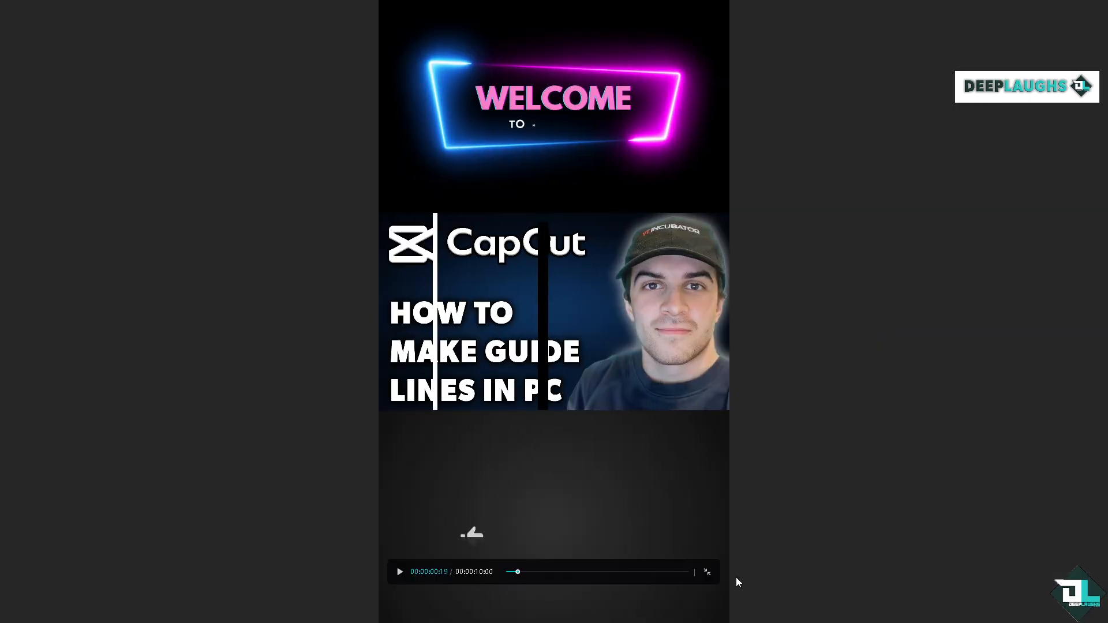
click(707, 572)
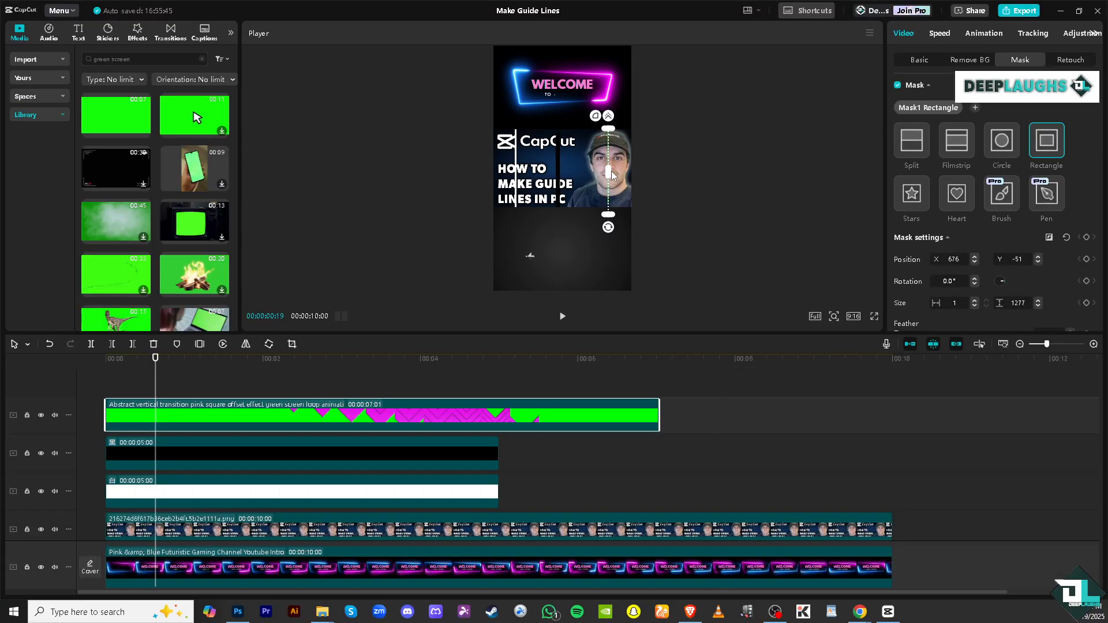
Widen the green line's mask to about 35 and check the three guide lines in the full-screen preview.
drag(612, 176, 615, 176)
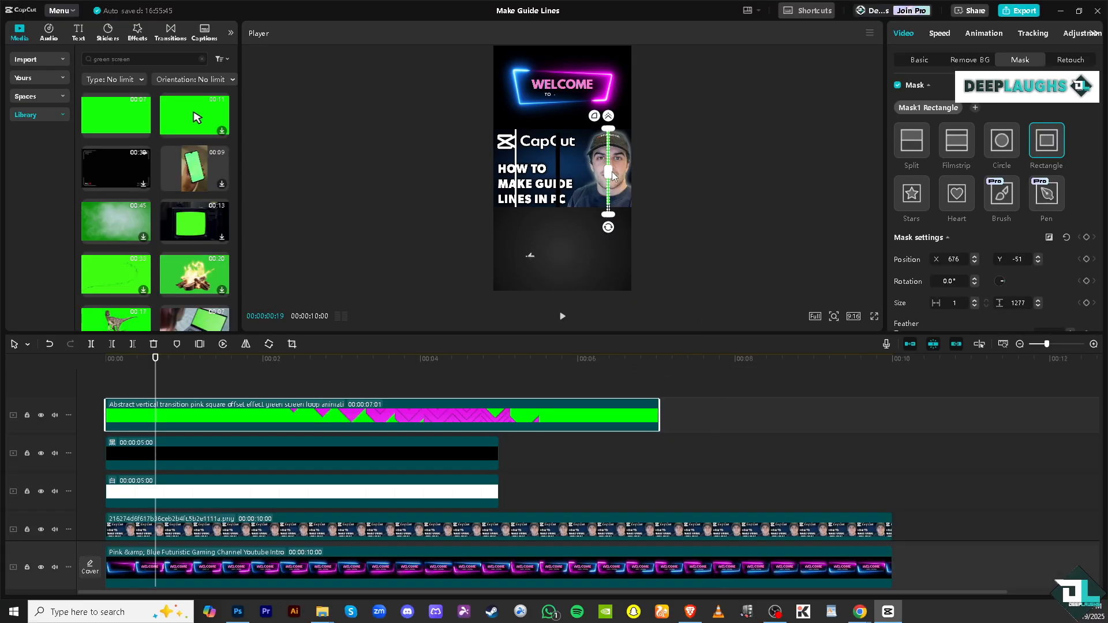
click(874, 318)
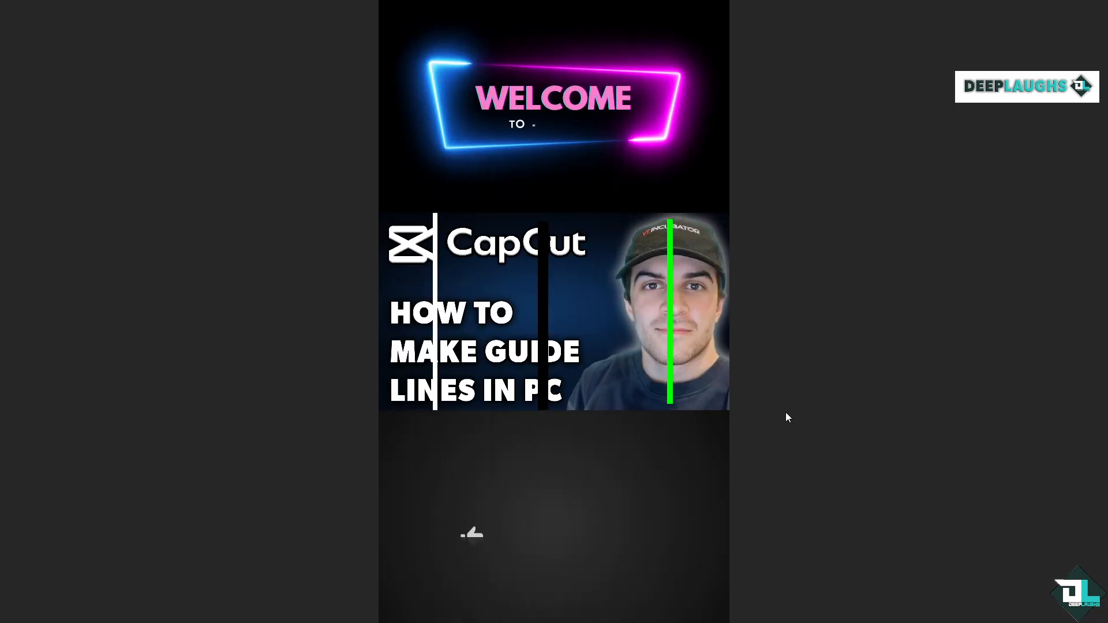
click(705, 577)
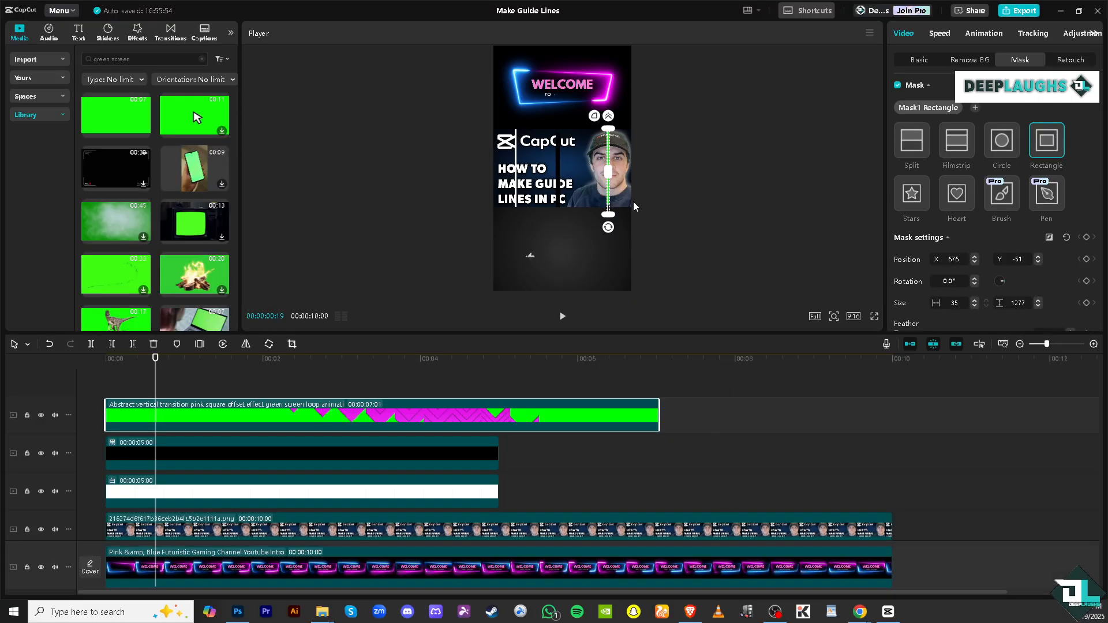